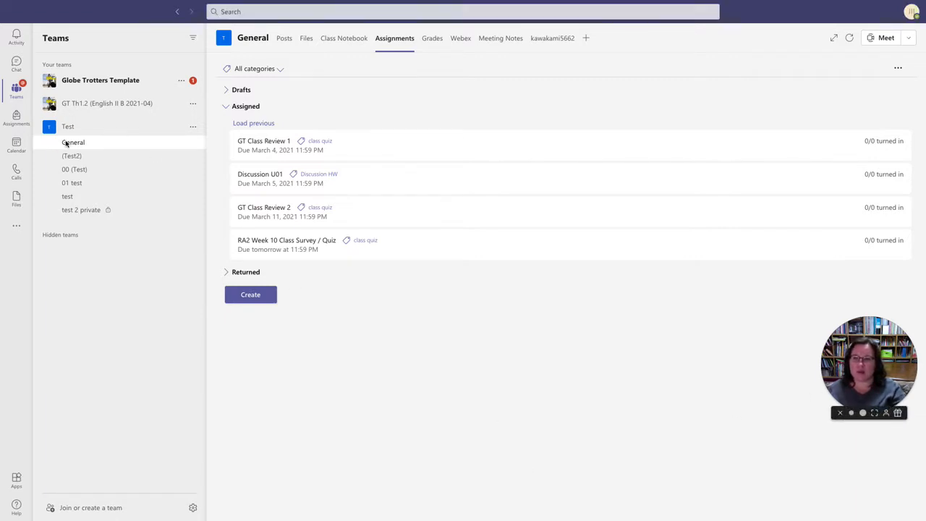
Step: Start a new assignment in the Test class from an existing one, choosing Globe Trotters Template as the source class
left_click(391, 41)
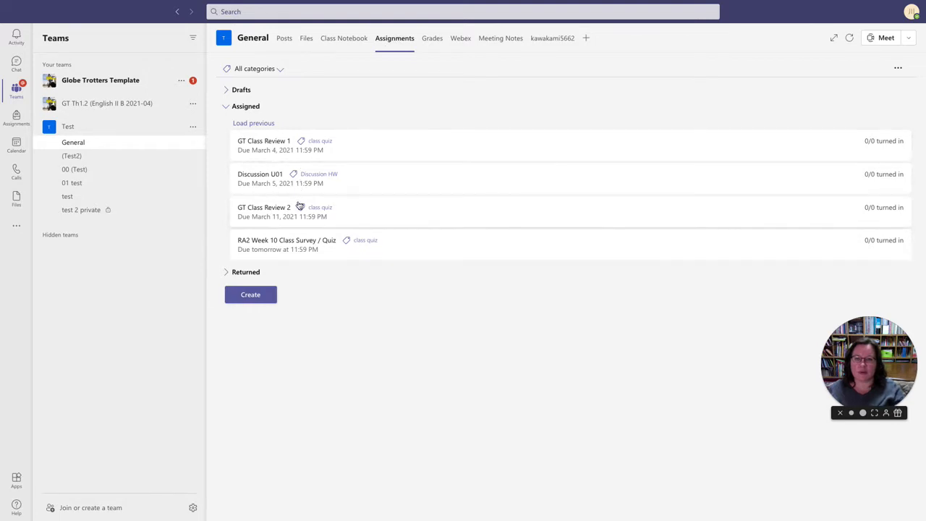
left_click(257, 300)
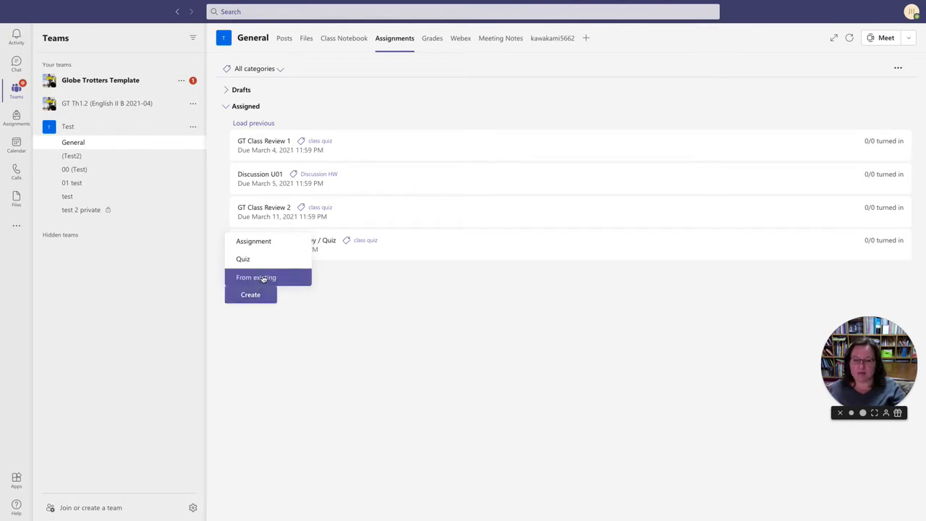
left_click(262, 278)
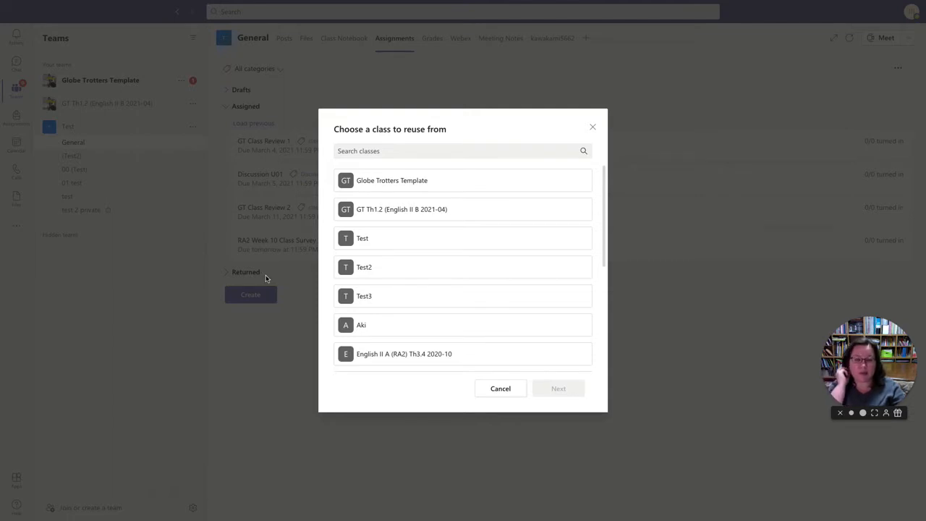
left_click(395, 184)
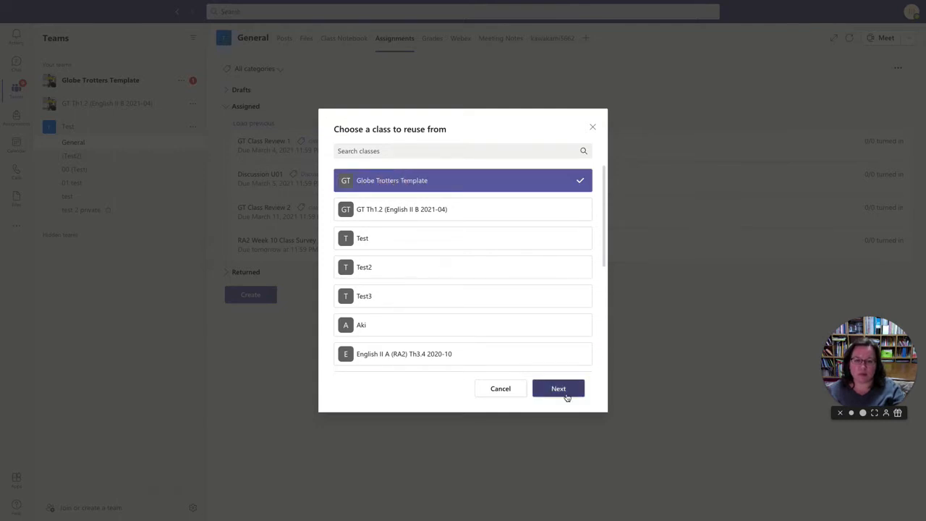
left_click(566, 395)
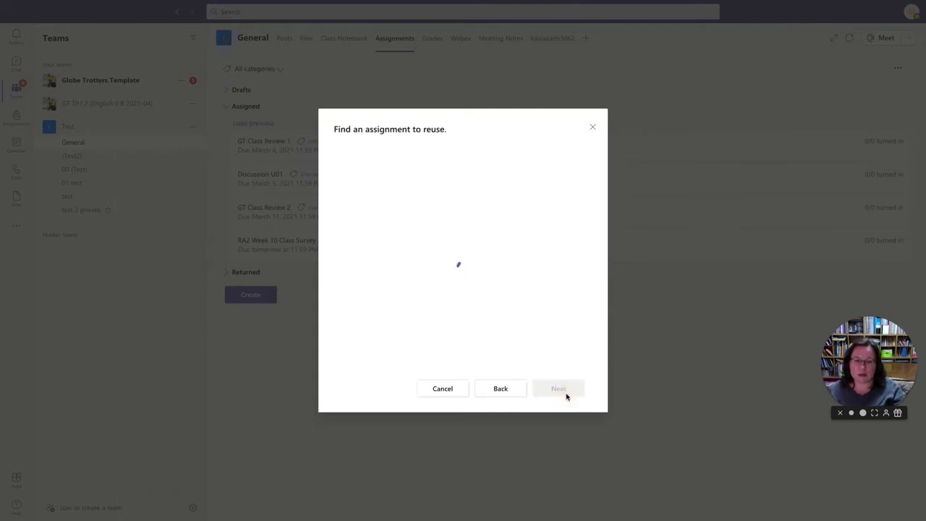
Step: Choose "2 Explanatory Email" as the assignment to reuse and load it into the new assignment form
scroll(436, 248, "down", 8)
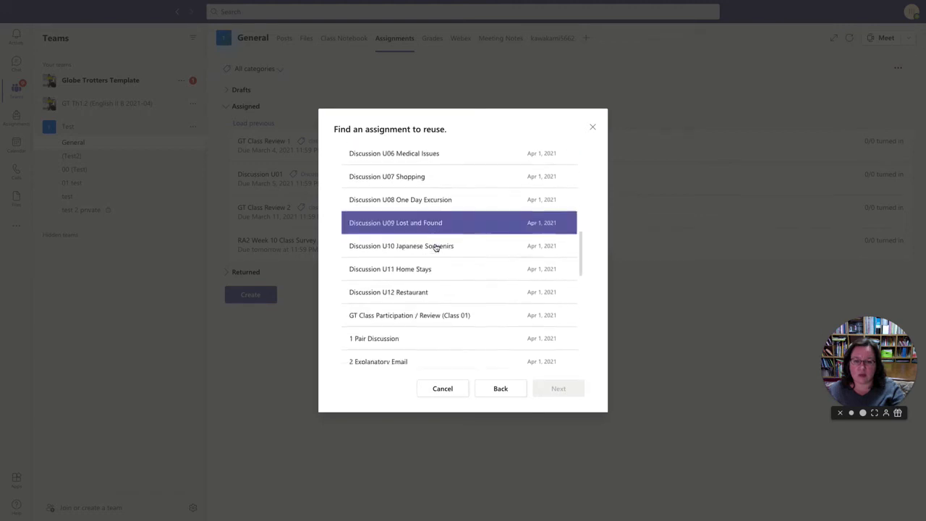
scroll(435, 248, "up", 5)
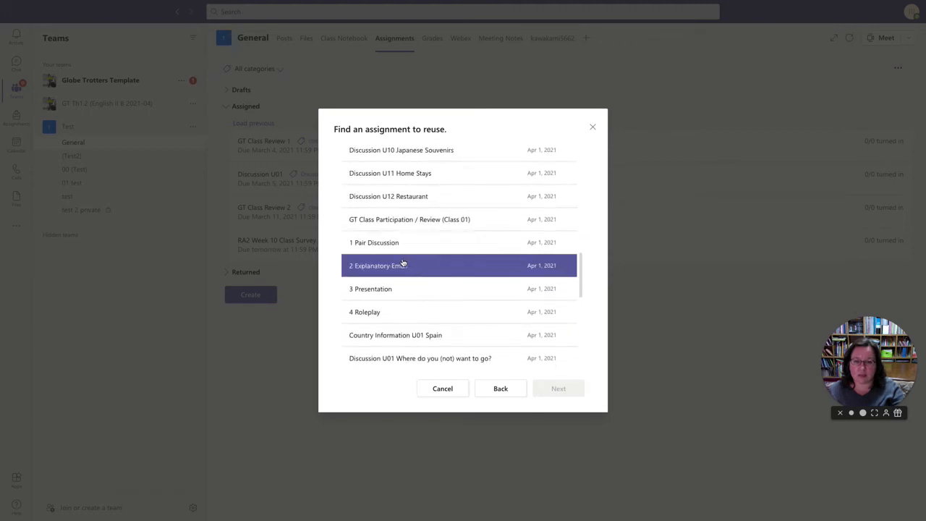
left_click(396, 266)
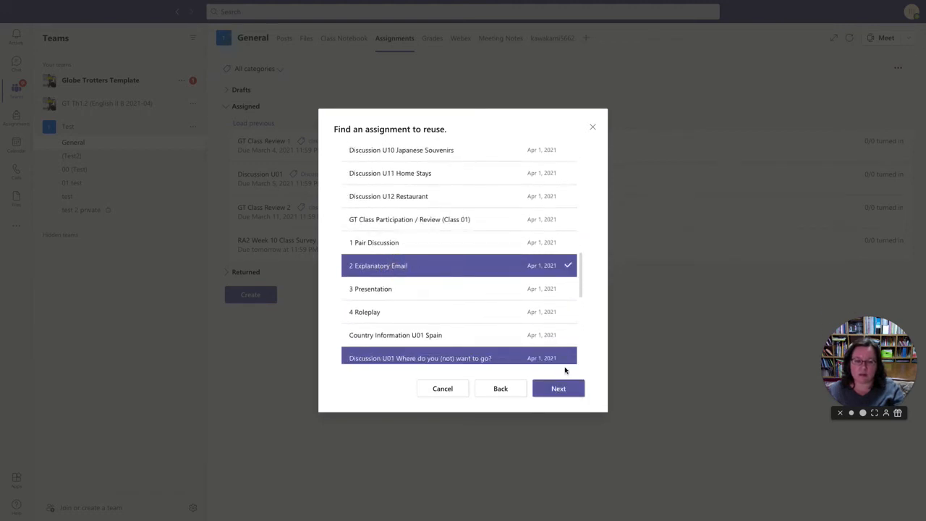
left_click(568, 389)
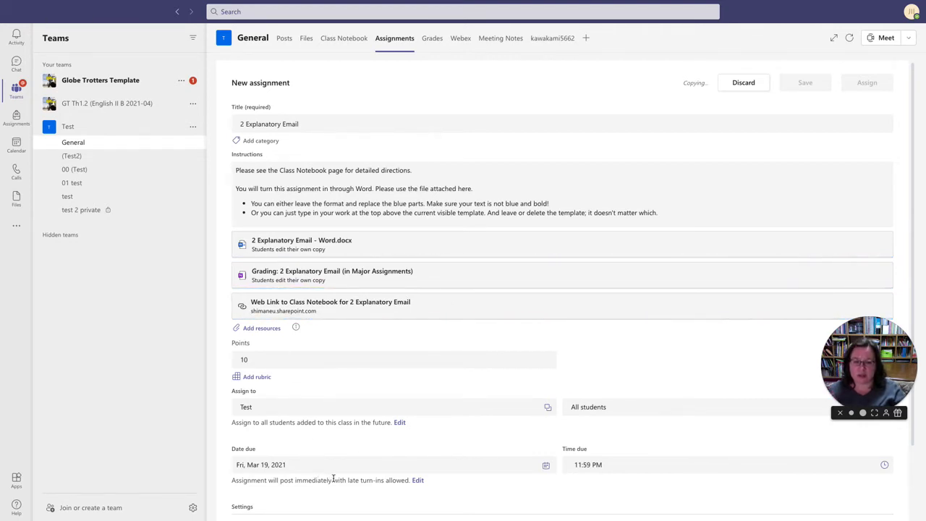
Step: Remove the "Web Link to Class Notebook for 2 Explanatory Email" resource from the new assignment
scroll(418, 472, "down", 1)
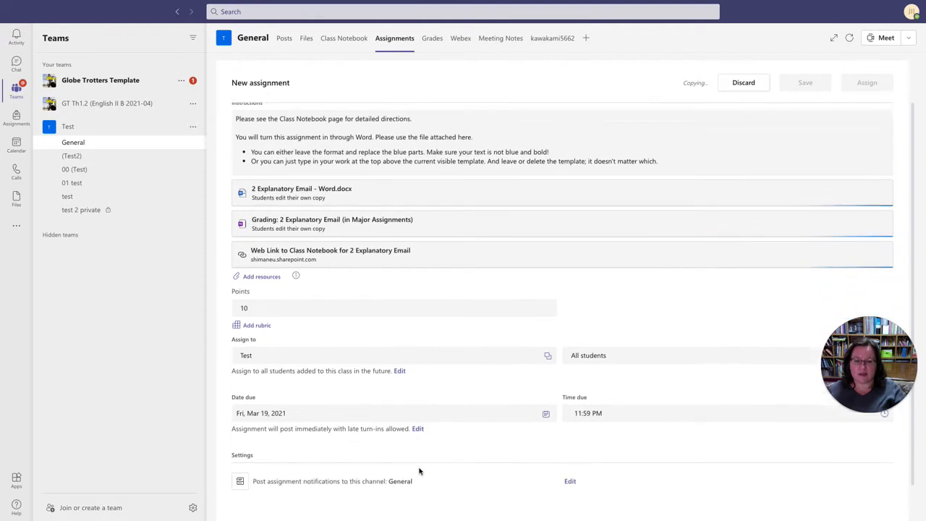
scroll(418, 472, "down", 1)
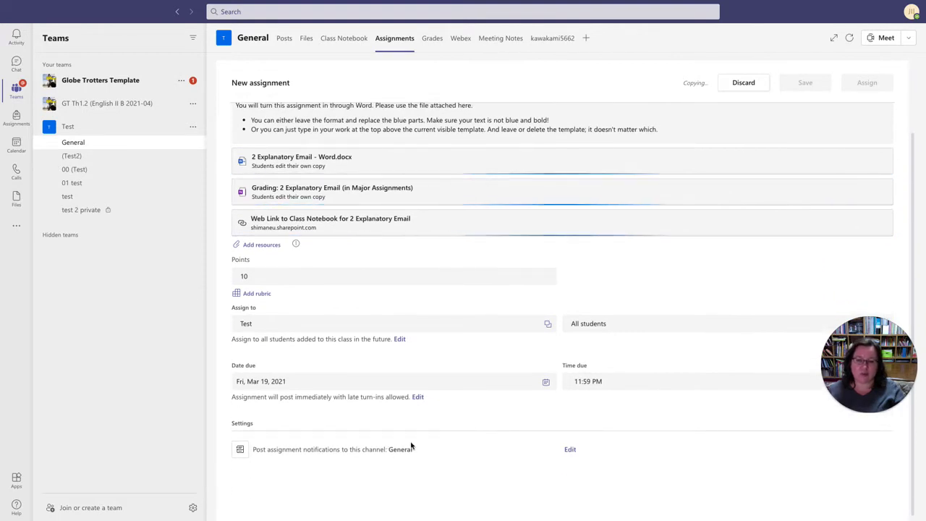
scroll(411, 447, "up", 2)
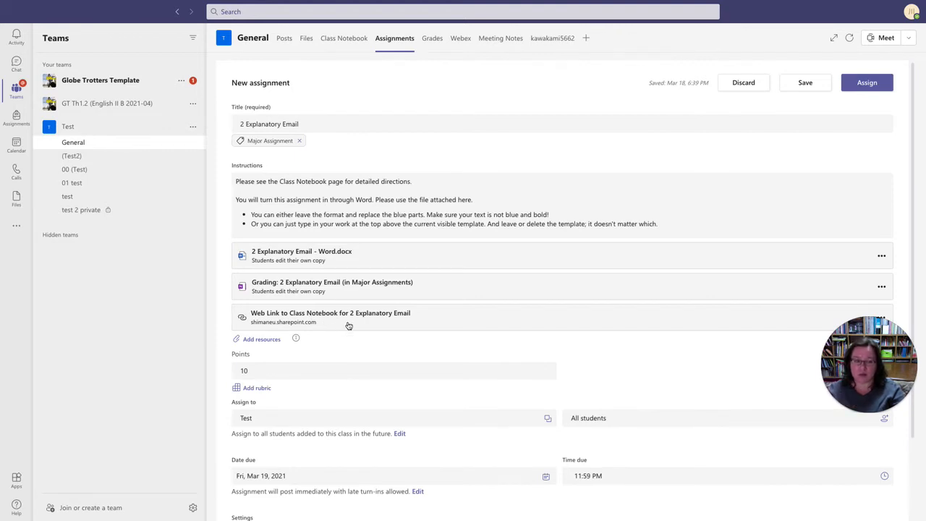
left_click_drag(862, 335, 861, 386)
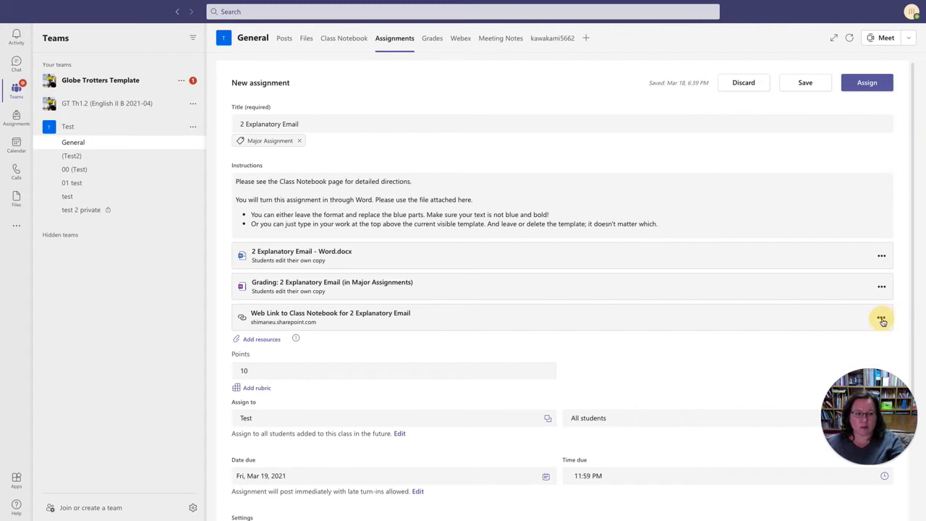
left_click(881, 319)
left_click(852, 361)
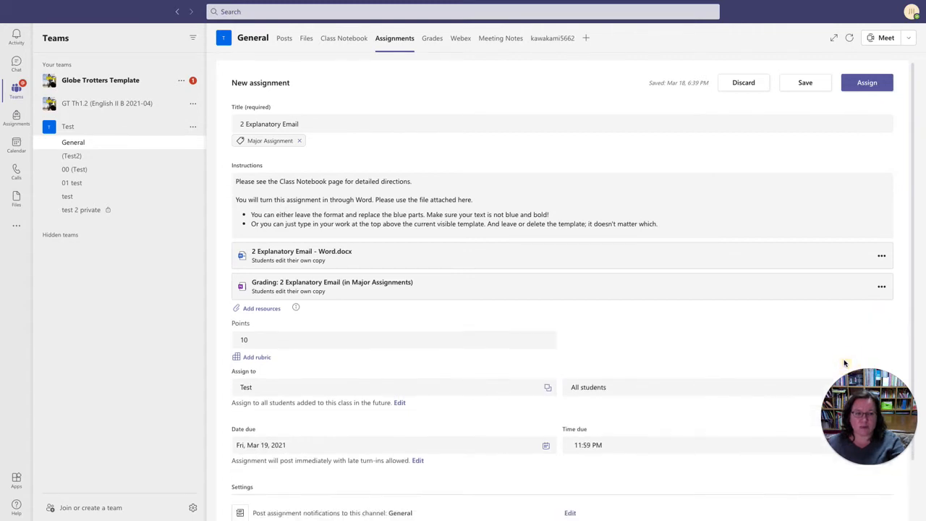
Step: Start adding a link resource to the assignment, and copy the link to the "Grading: 2 Explanatory Email" page in OneNote
left_click(258, 310)
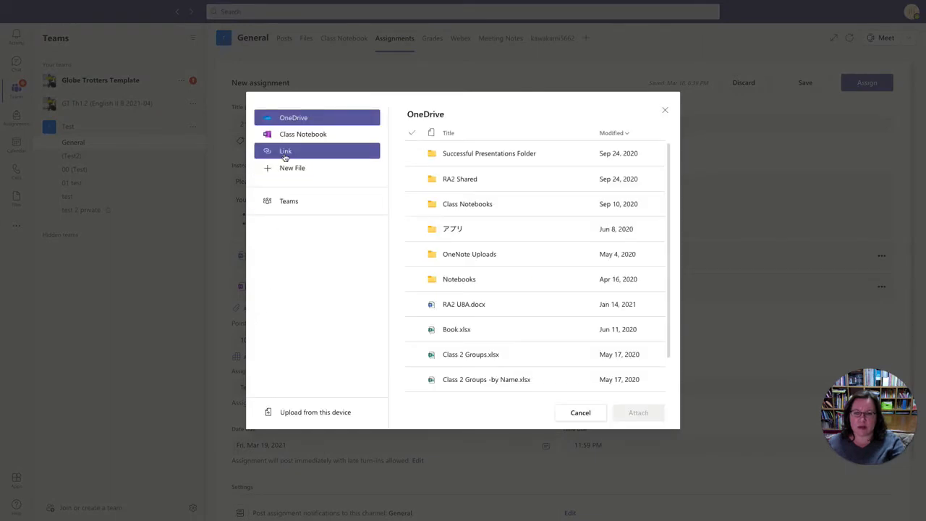
left_click(285, 151)
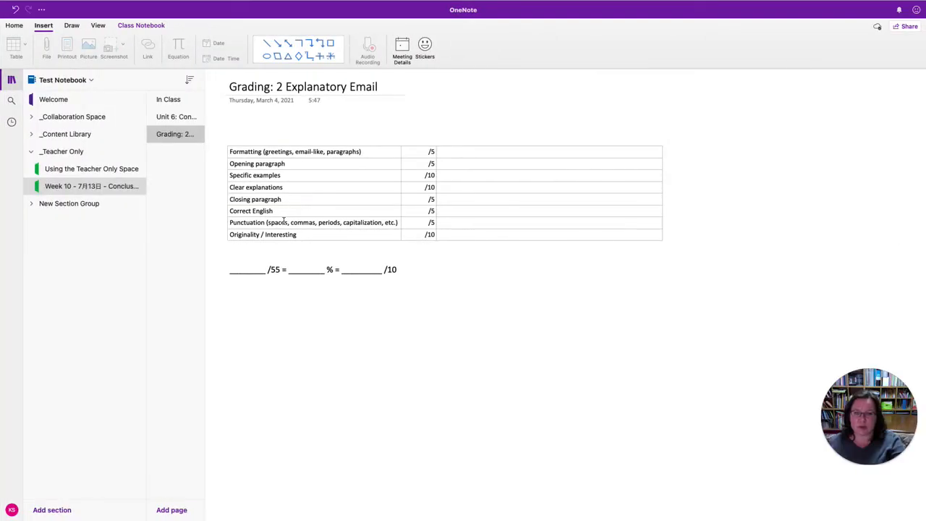
right_click(178, 141)
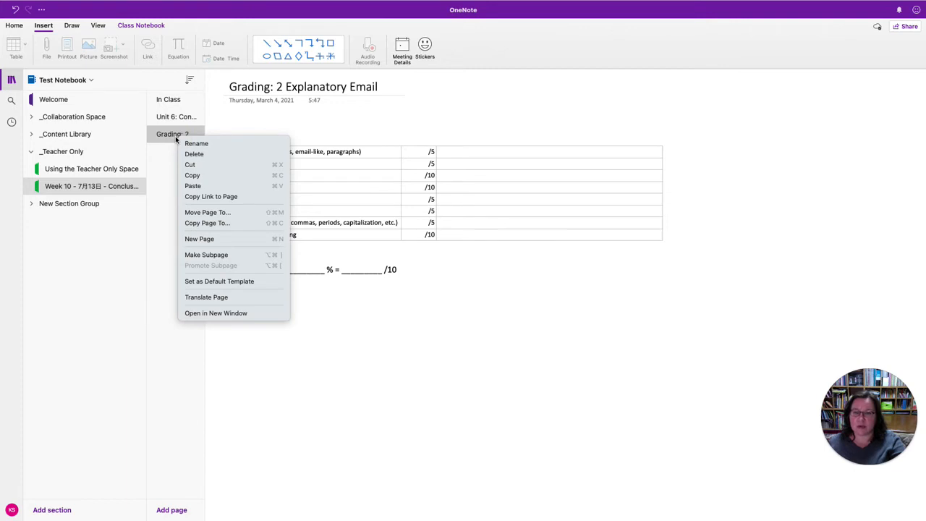
left_click(201, 196)
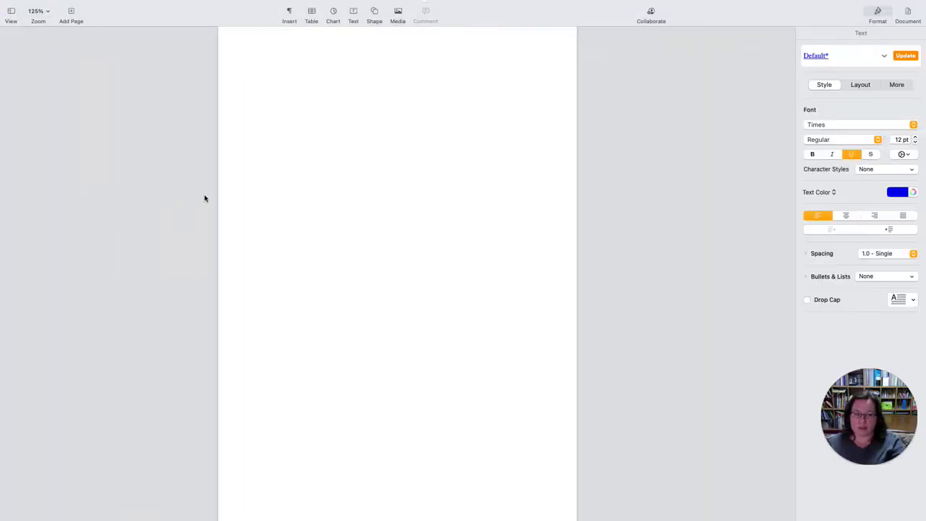
Step: Paste the page link into the blank Pages document and select the full web address behind its "Web view" link for copying
key("super+v")
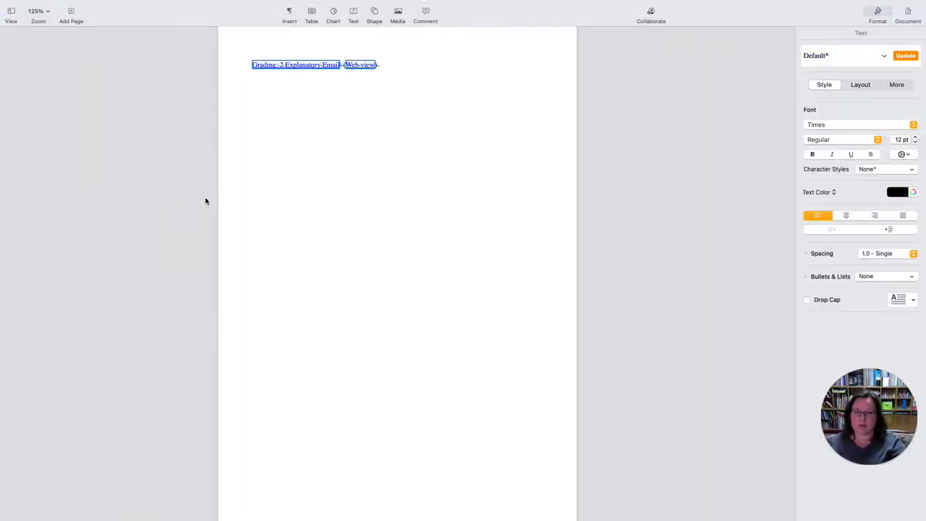
left_click(315, 101)
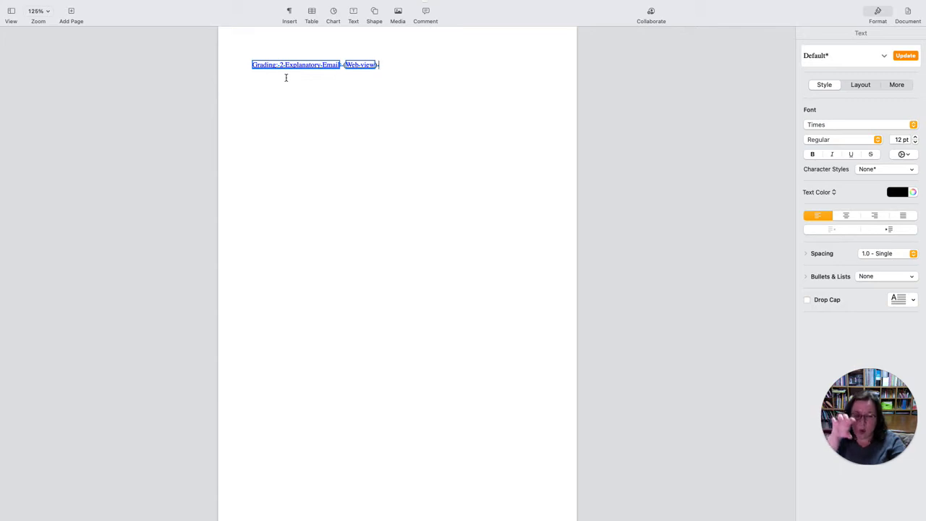
right_click(359, 68)
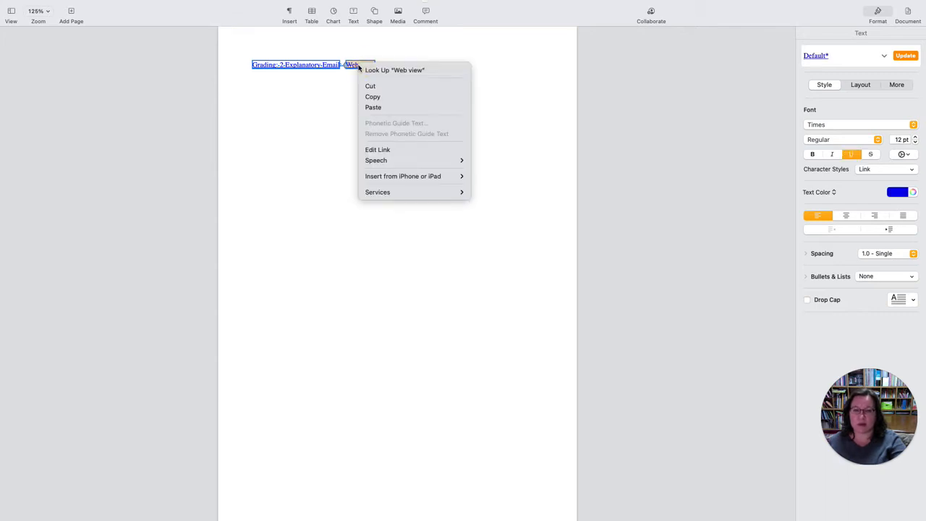
left_click(385, 153)
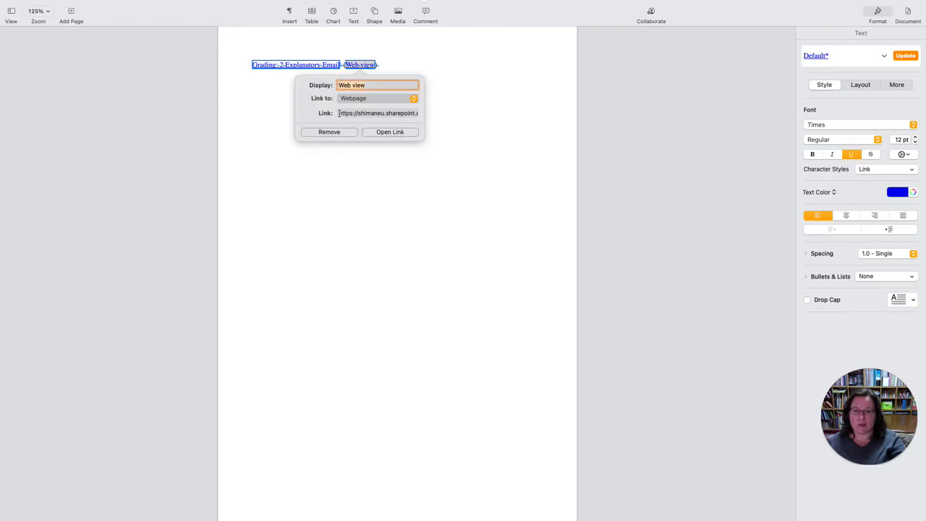
left_click_drag(339, 113, 474, 112)
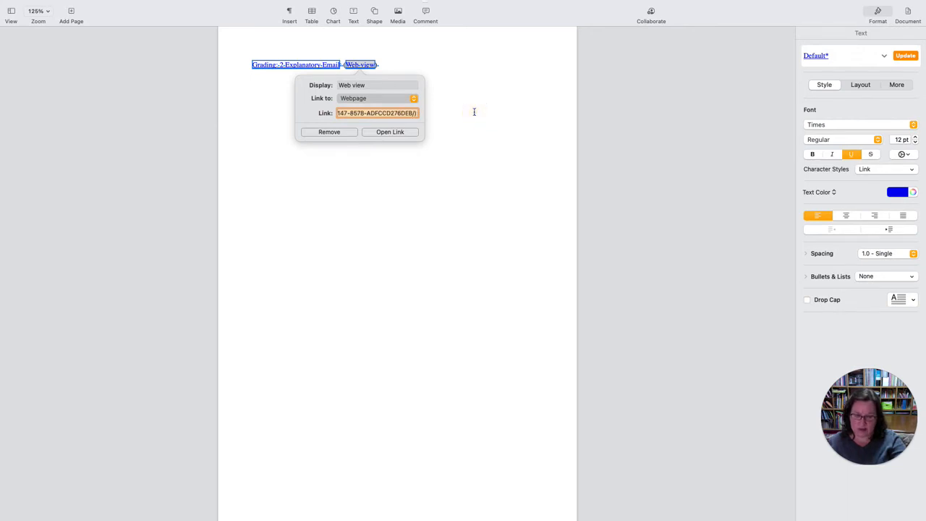
Step: Return to Teams and paste the copied Web view address as the web address of the new link resource
key("ctrl+Left")
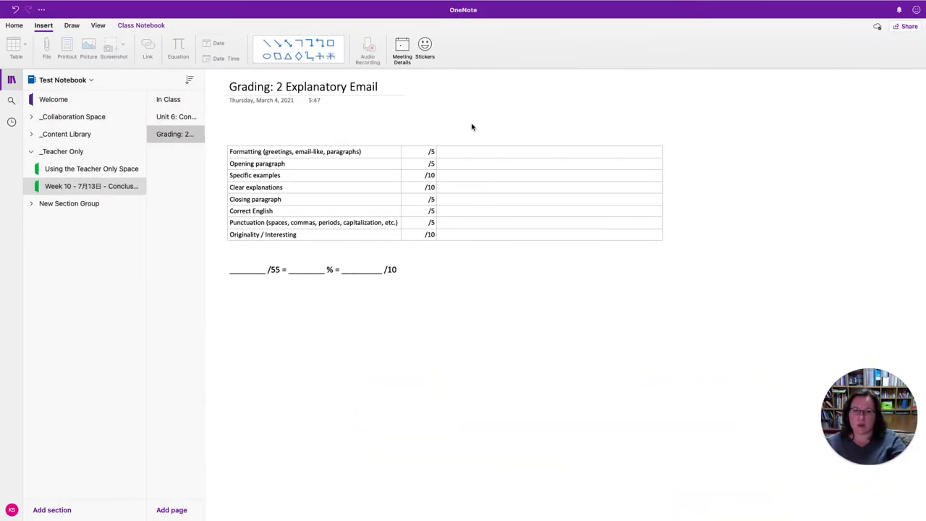
key("ctrl+Left")
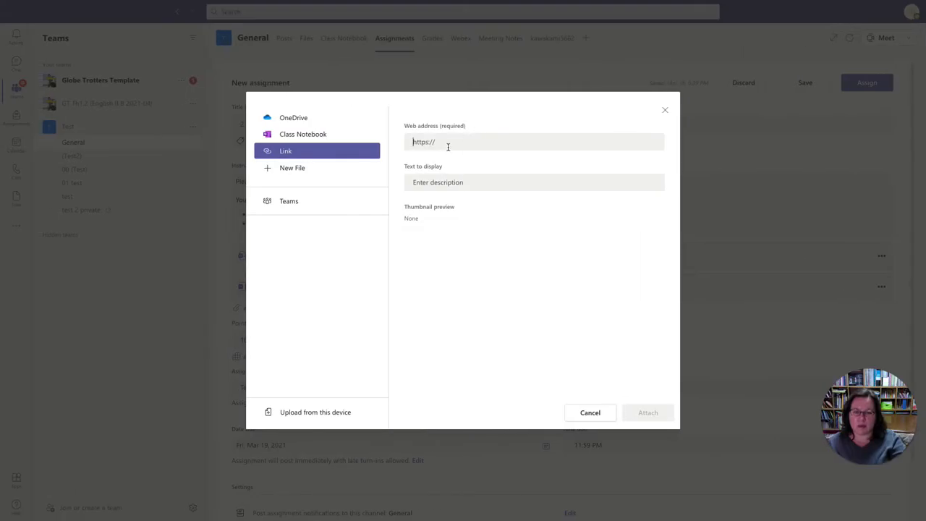
left_click(448, 143)
key("super+v")
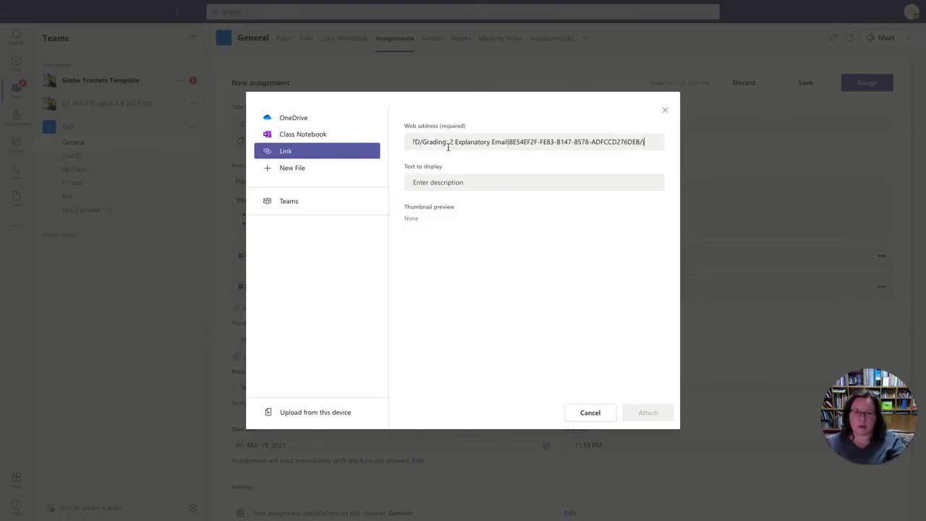
left_click(561, 184)
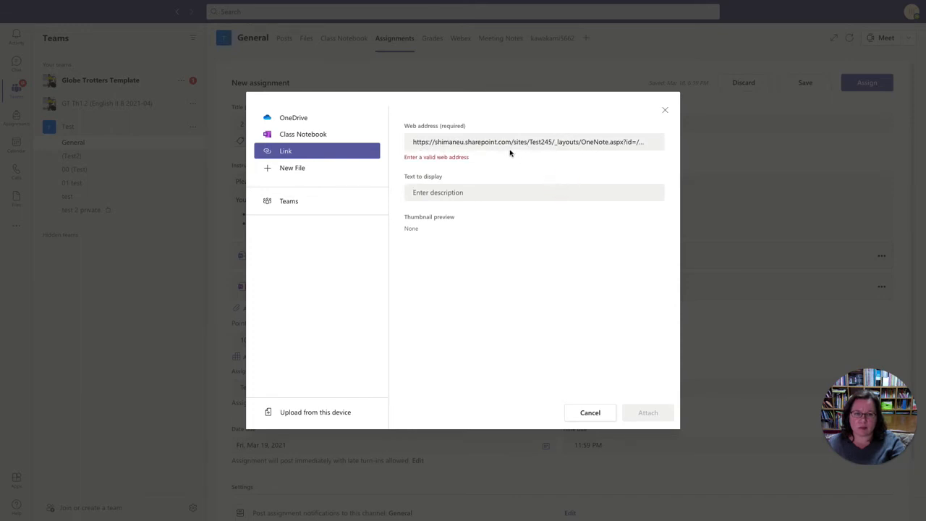
Step: Delete the closing parenthesis from the end of the pasted web address
left_click(408, 142)
key("End")
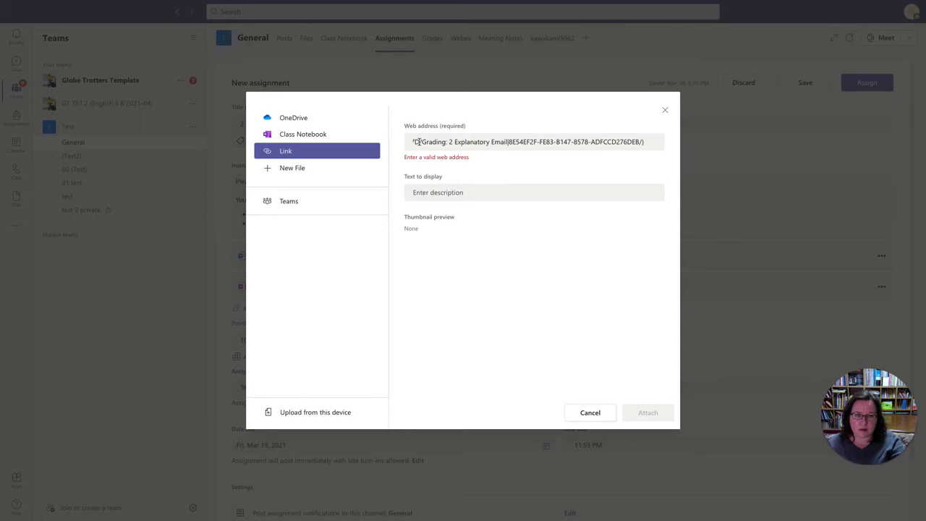
left_click(651, 144)
key("BackSpace")
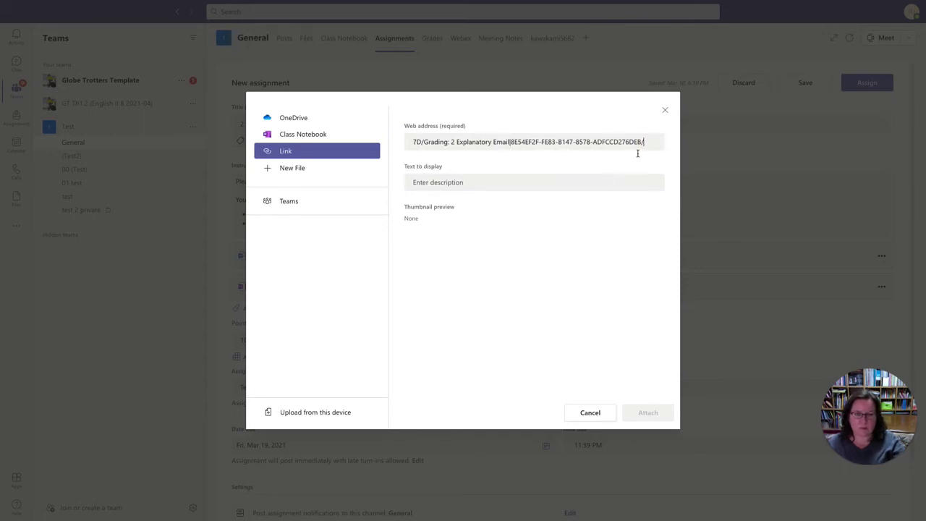
left_click(601, 186)
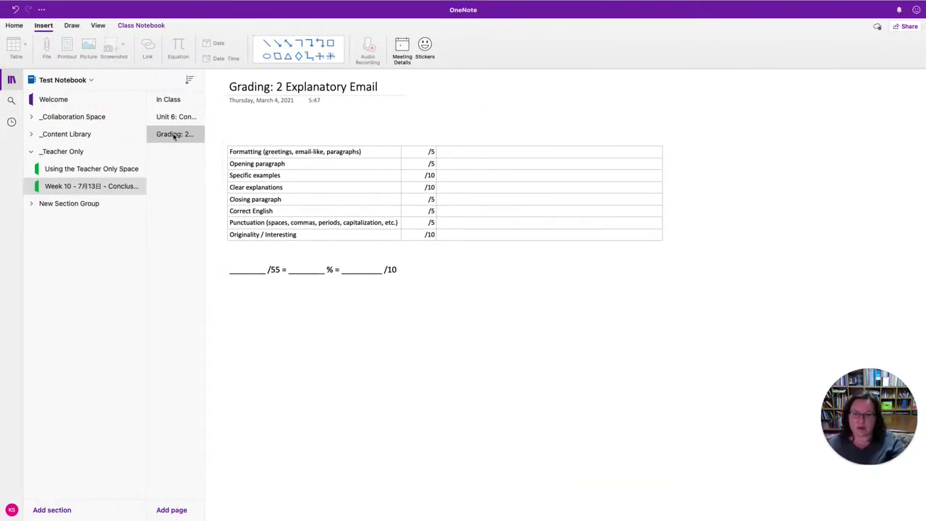
Step: Copy the link to the "Grading: 2 Explanatory Email" page again in OneNote and paste it after the existing link in Pages
right_click(171, 133)
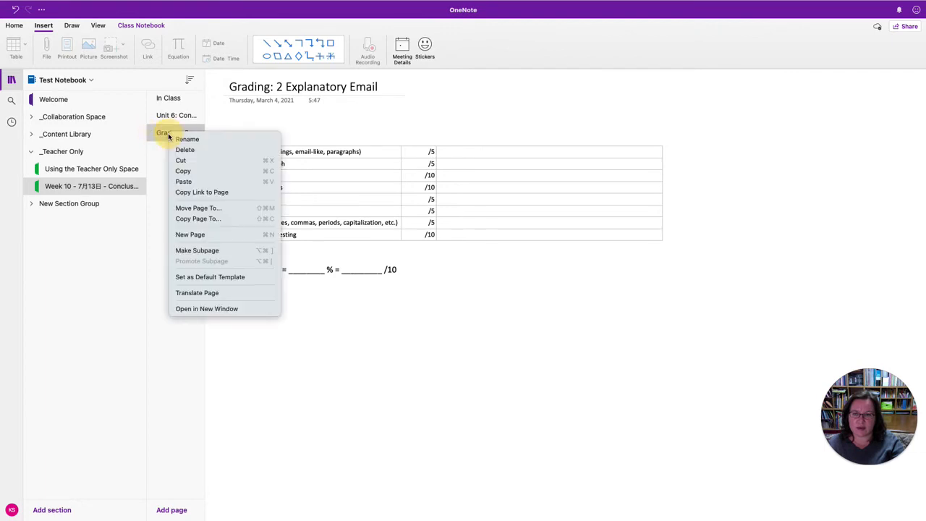
left_click(201, 193)
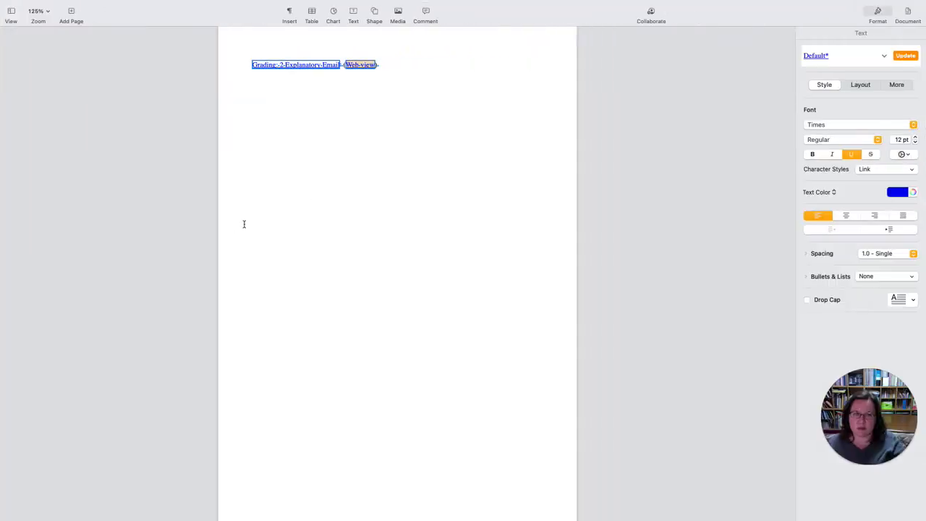
left_click(268, 149)
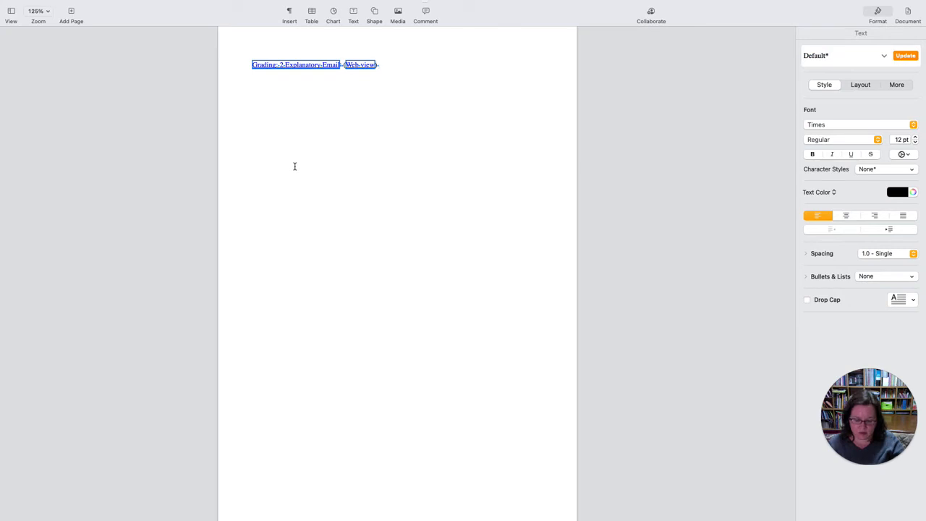
key("super+v")
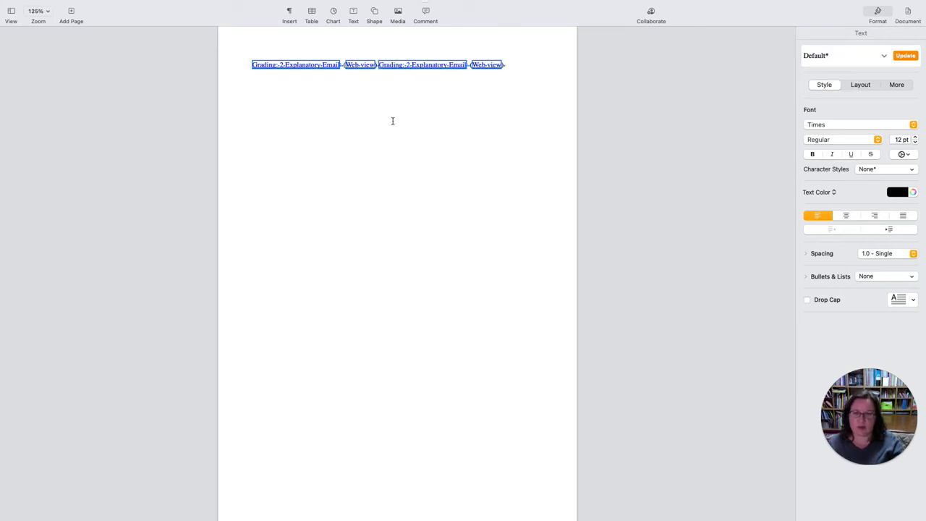
Step: Open the second "Web view" link from the Pages document in Safari and select its full web address for copying
right_click(487, 65)
left_click(522, 151)
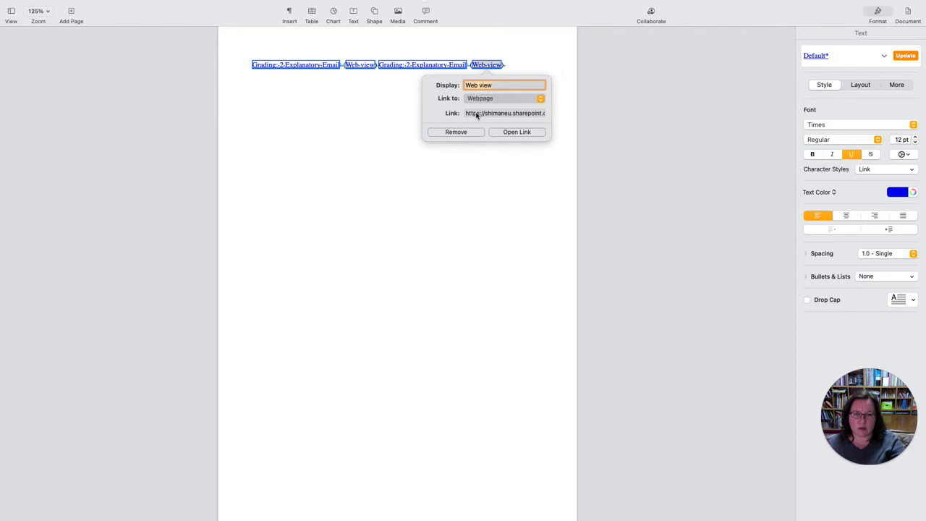
left_click(520, 133)
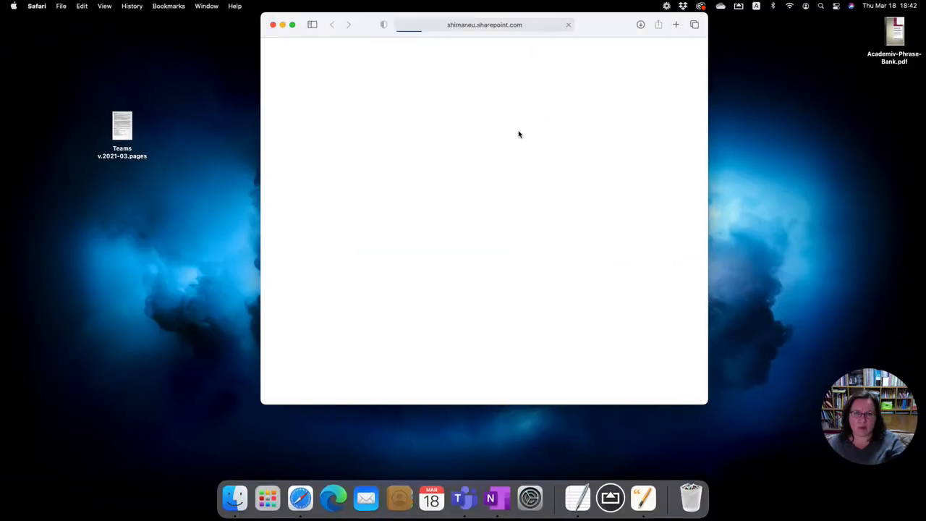
left_click(416, 25)
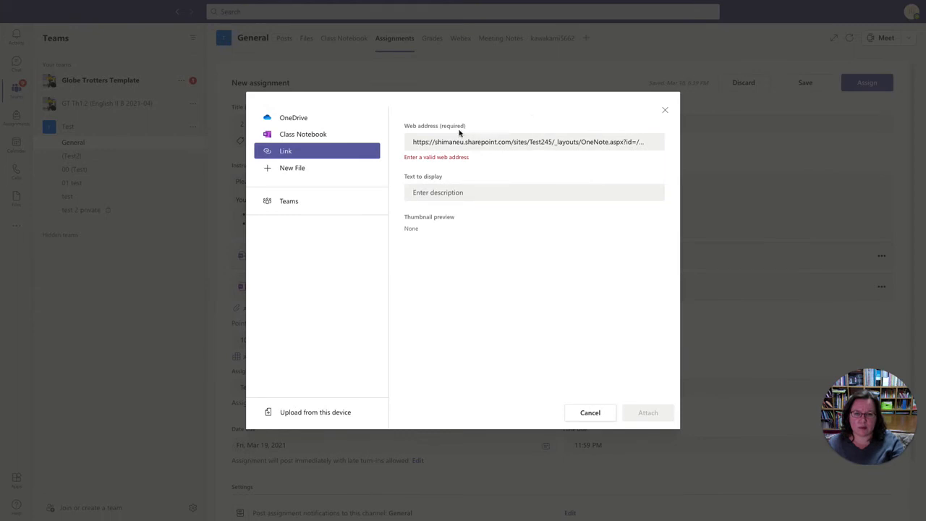
Step: Return to Teams and replace the invalid web address of the link resource with the address copied from the browser
left_click_drag(411, 142, 744, 143)
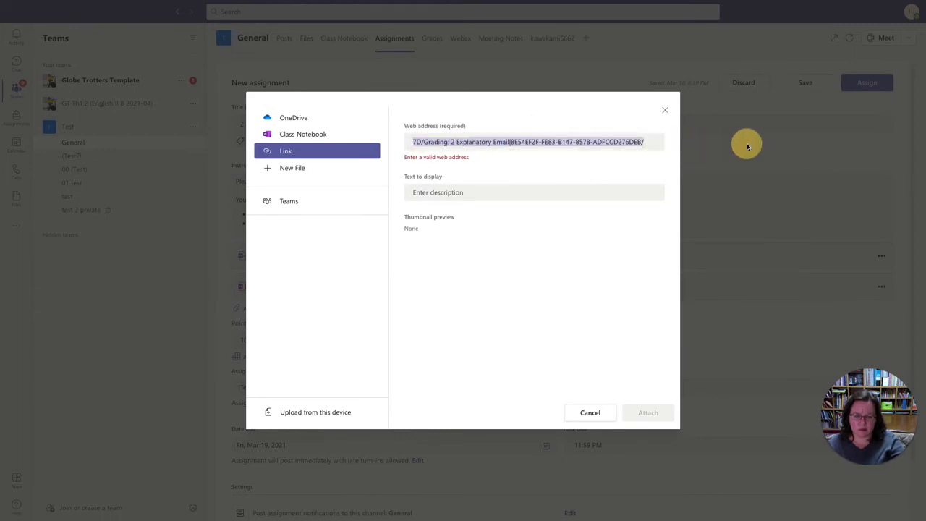
key("ctrl+v")
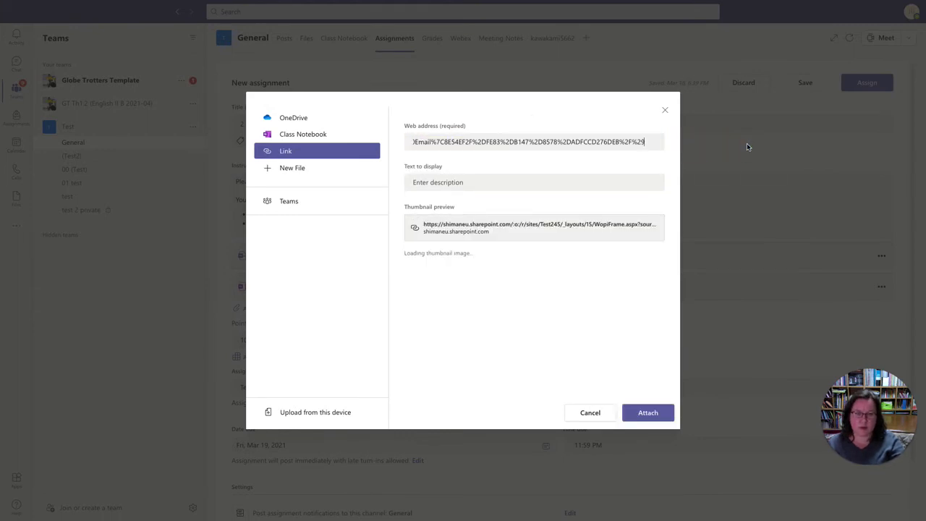
left_click(506, 227)
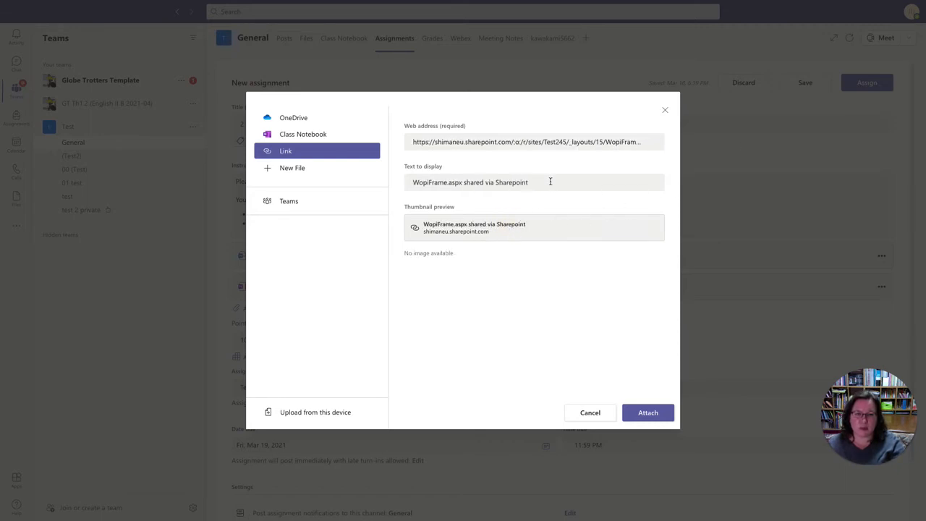
Step: Set the link's display text to "Email Assingment" and attach it to the assignment
left_click_drag(550, 181, 355, 176)
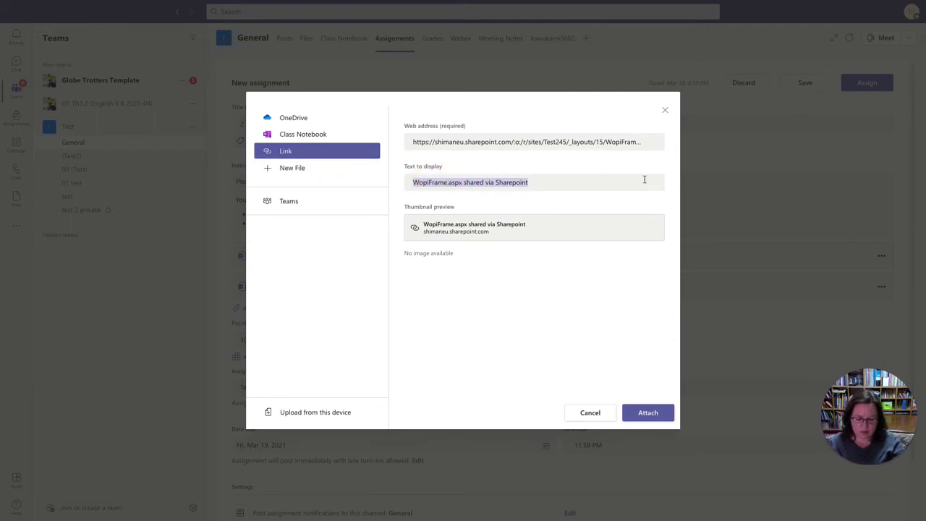
type("Email ASsi")
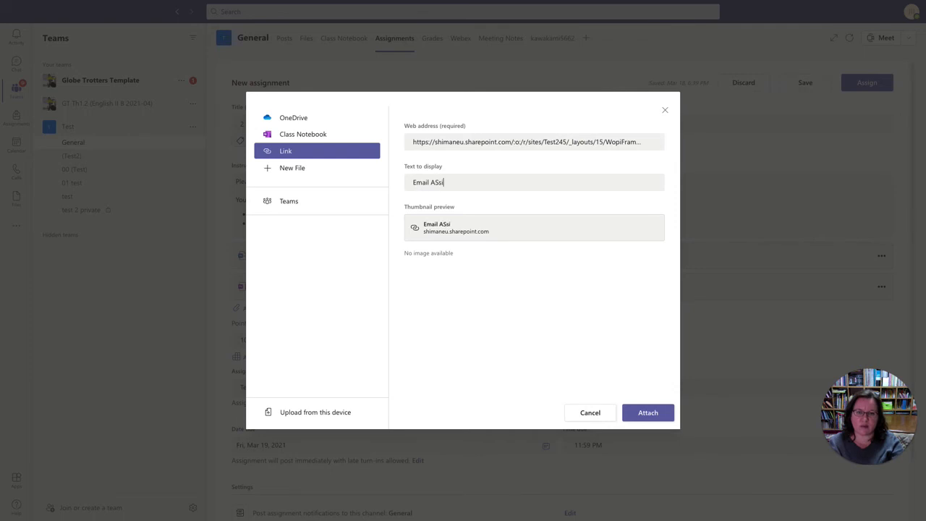
key("BackSpace")
type("signgment")
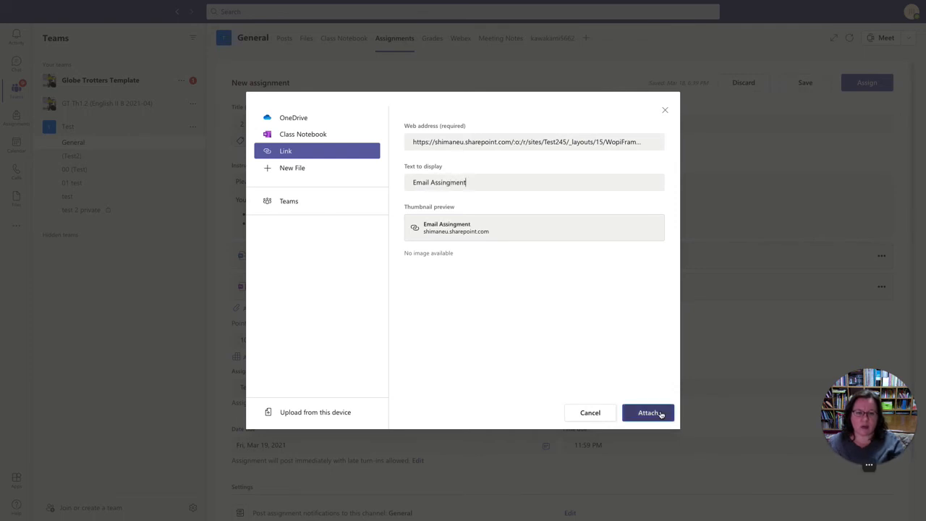
left_click(651, 412)
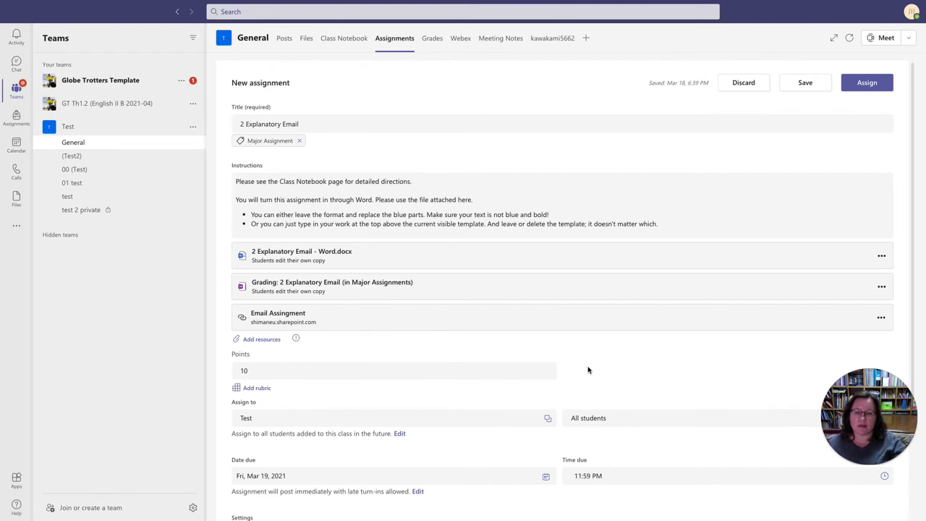
Step: Copy the link to the Test team's "(Test2)" channel
left_click(82, 160)
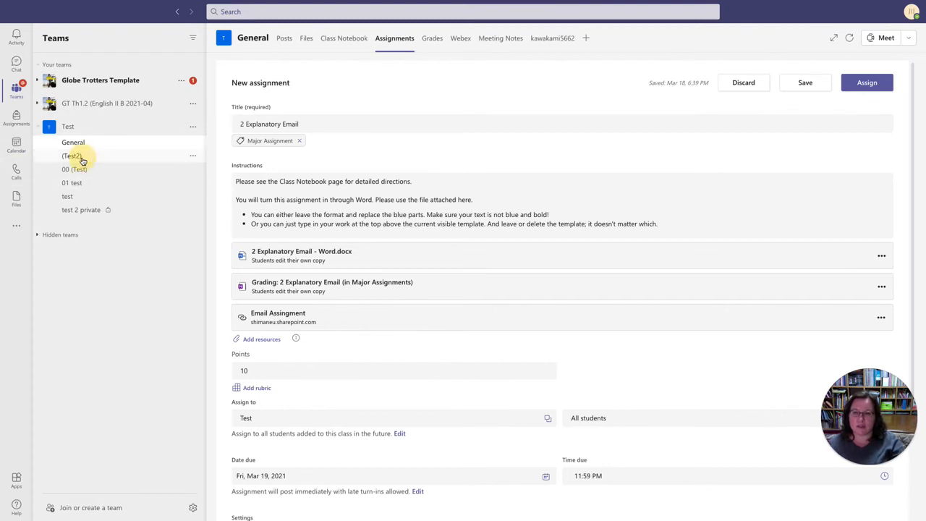
right_click(81, 161)
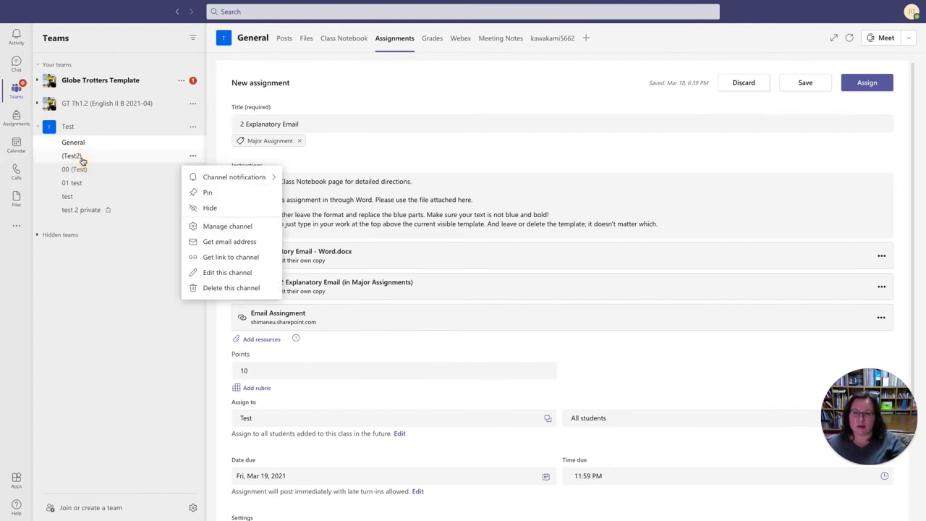
left_click(222, 257)
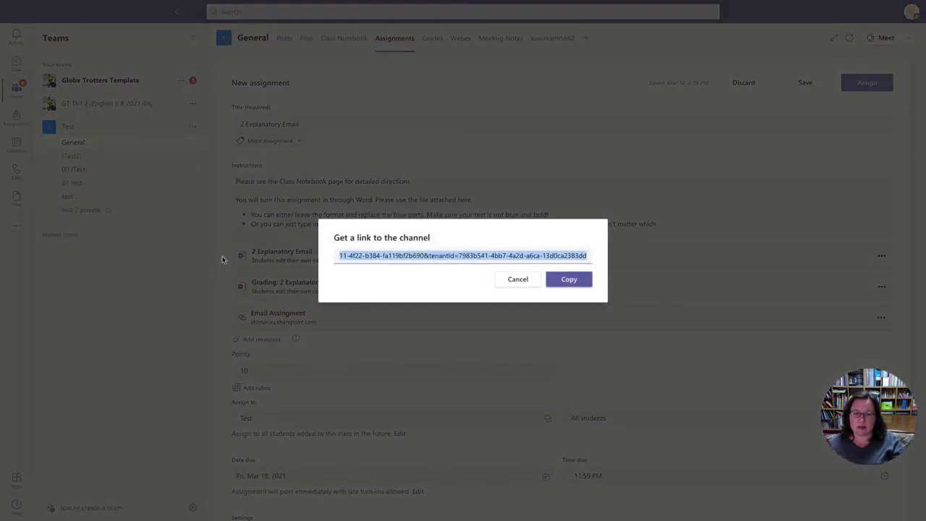
left_click(582, 282)
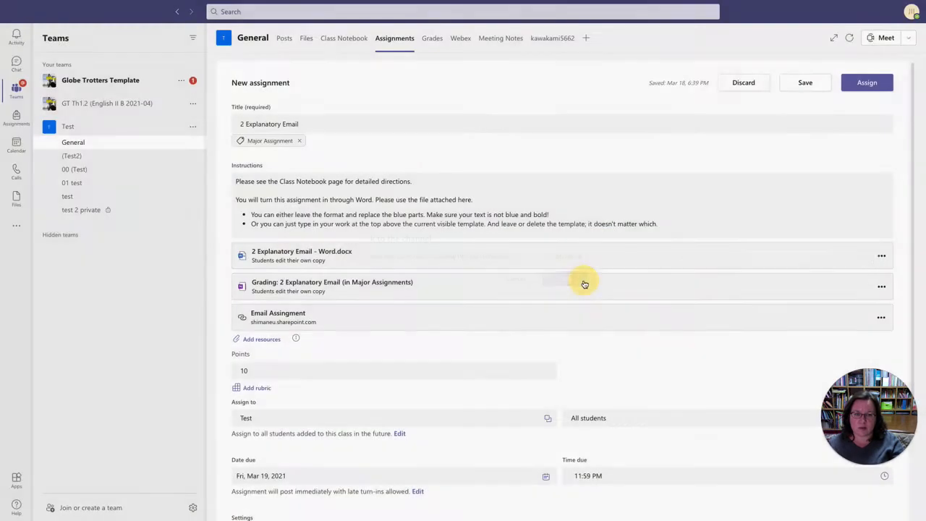
Step: Attach the copied channel link to the assignment as a new link resource with the display text "Link to XXX Channel"
left_click(262, 339)
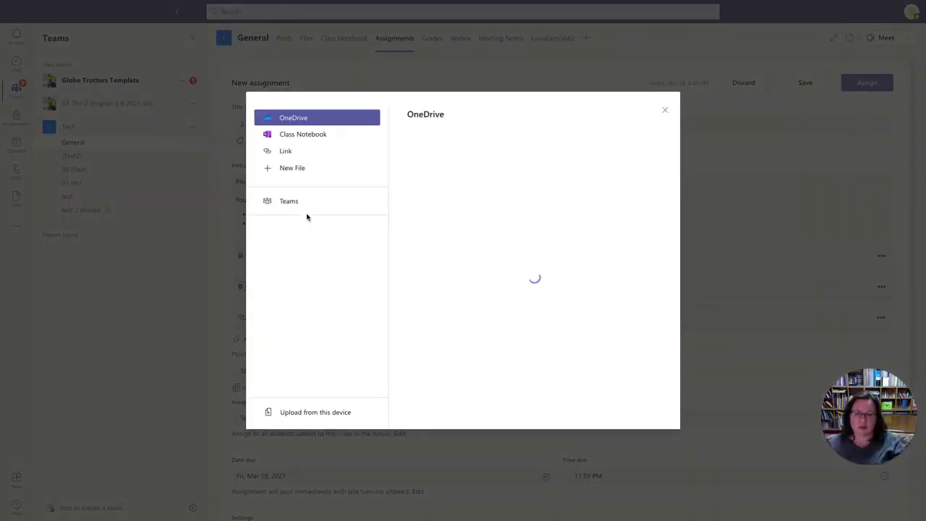
left_click(280, 149)
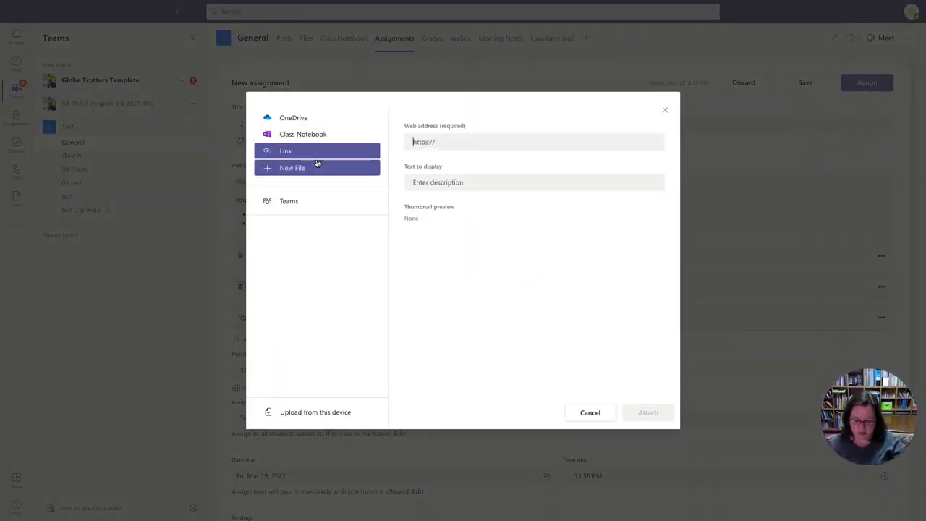
key("ctrl+v")
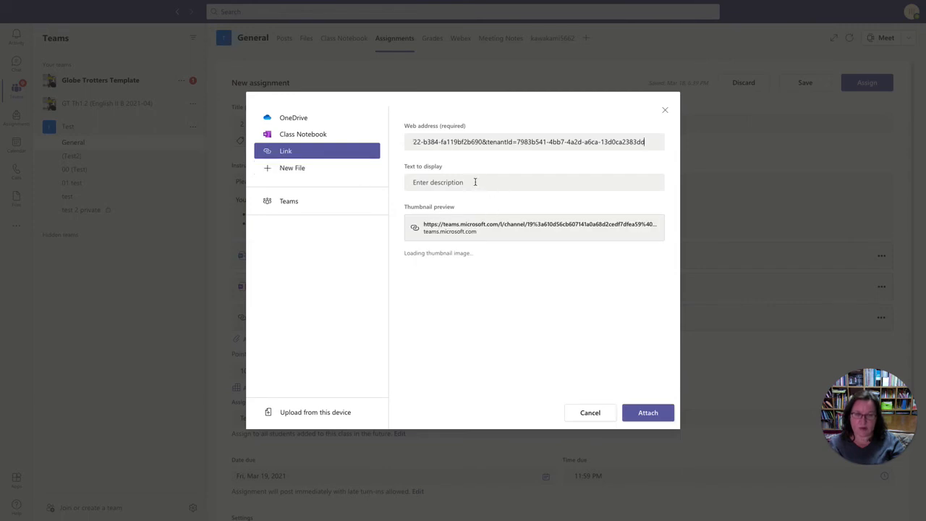
left_click_drag(475, 181, 369, 184)
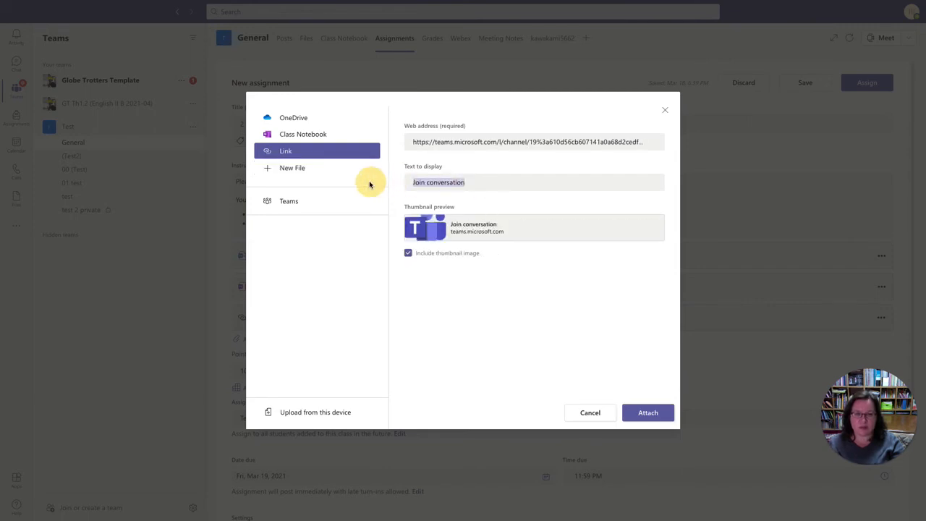
type("Link to")
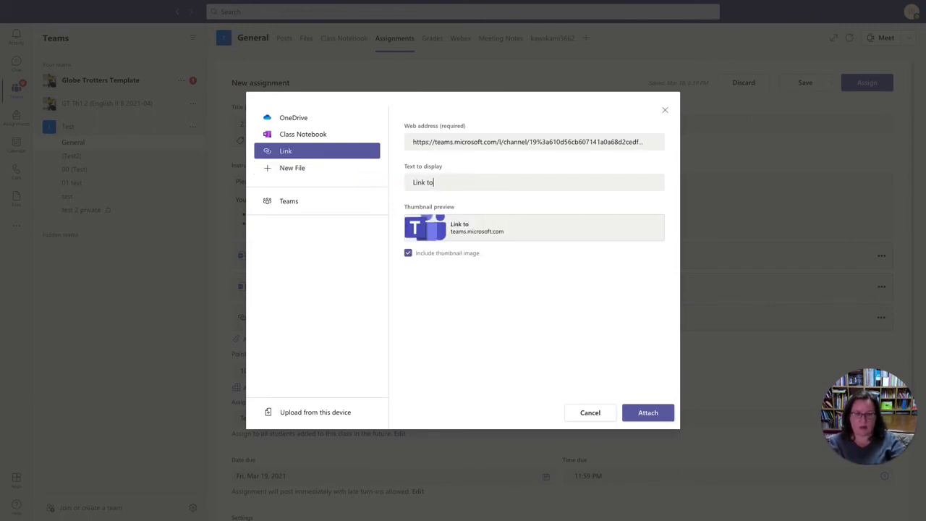
type(" XXX C")
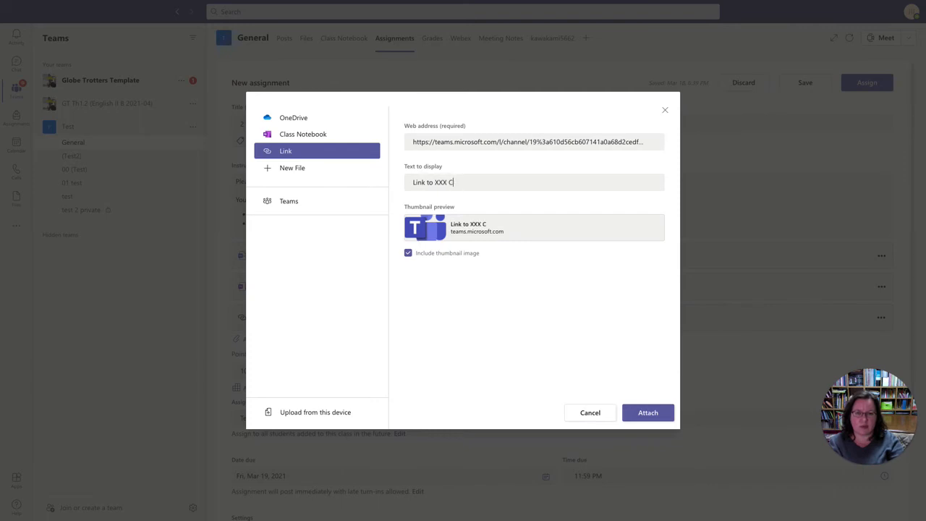
type("hannel")
left_click(641, 412)
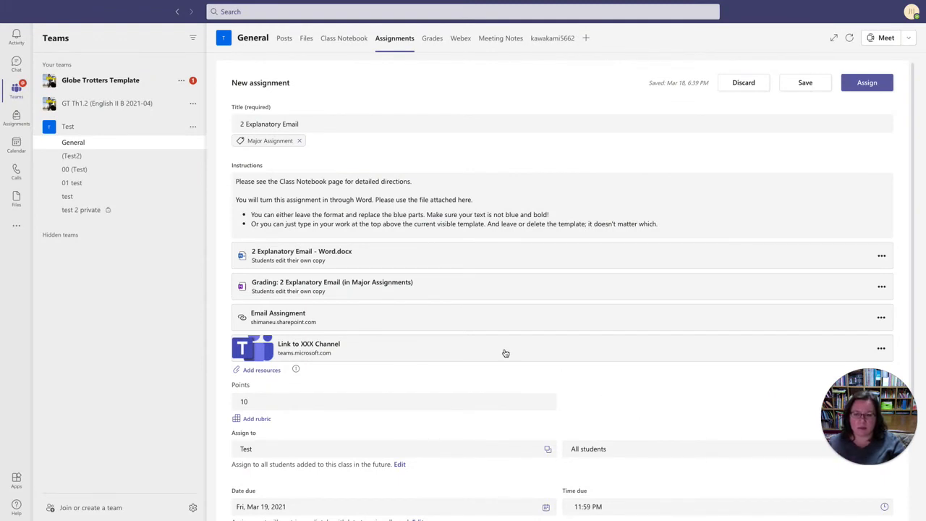
Step: Review the due date calendar and the post, due and close date options in the assignment timeline
scroll(506, 353, "down", 3)
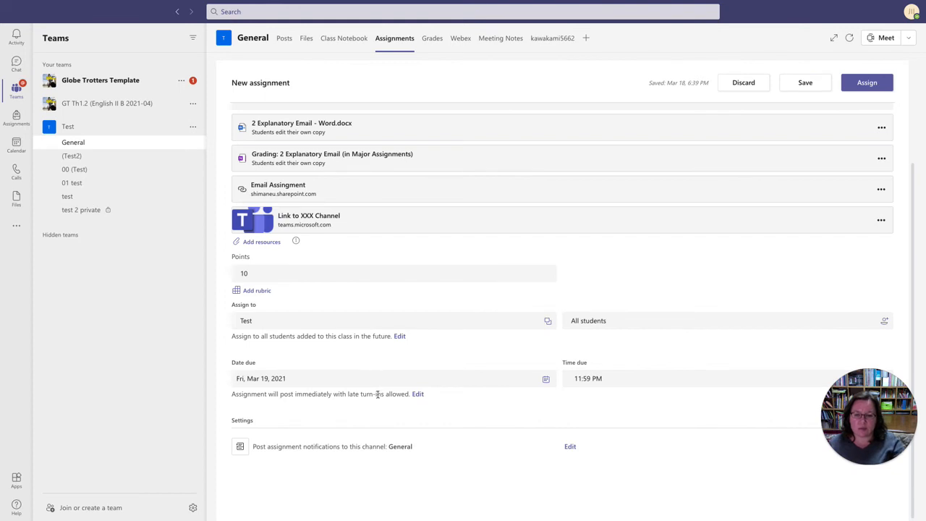
left_click(546, 380)
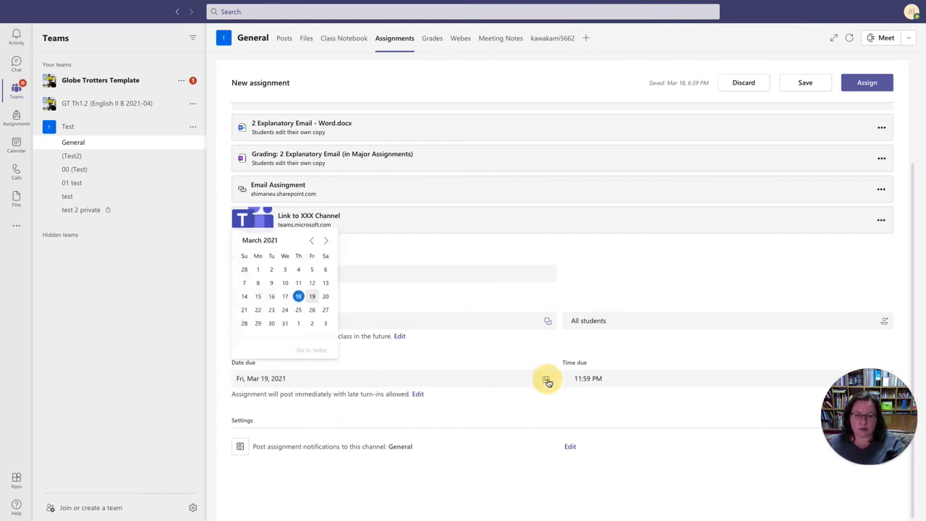
left_click(495, 402)
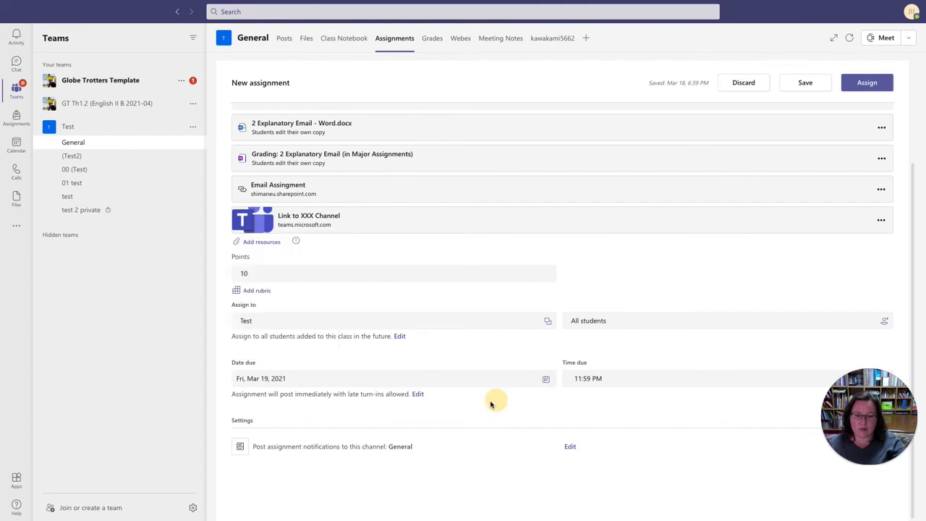
left_click(419, 394)
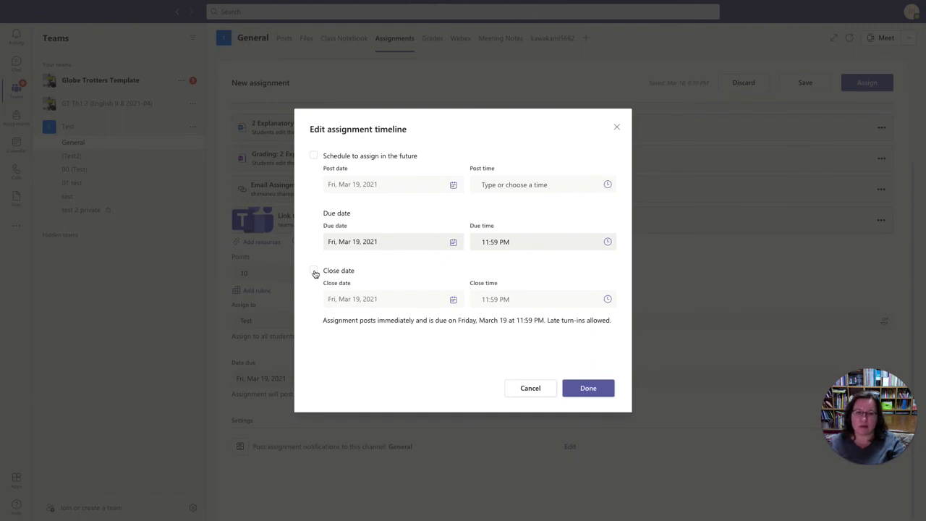
left_click(588, 389)
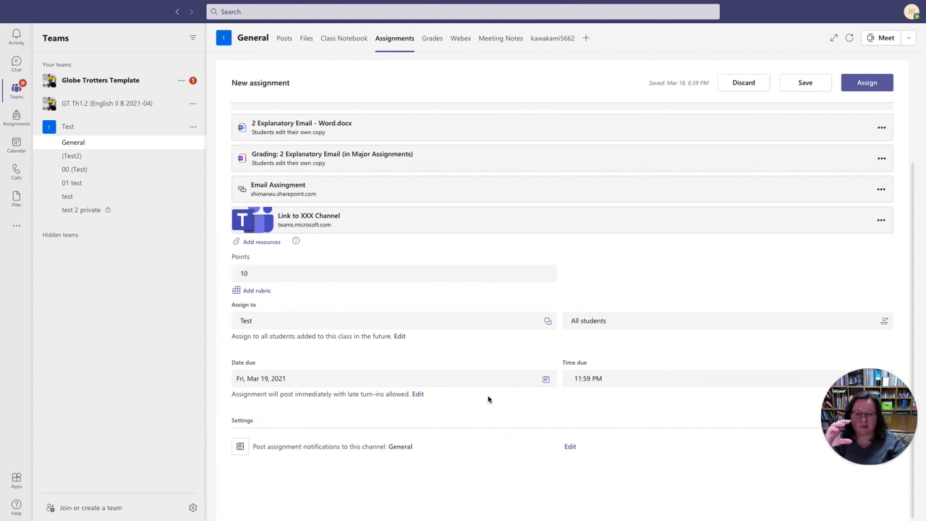
Step: Set the assignment notifications to post to the "(Test2)" channel and assign the assignment to the class
left_click(571, 447)
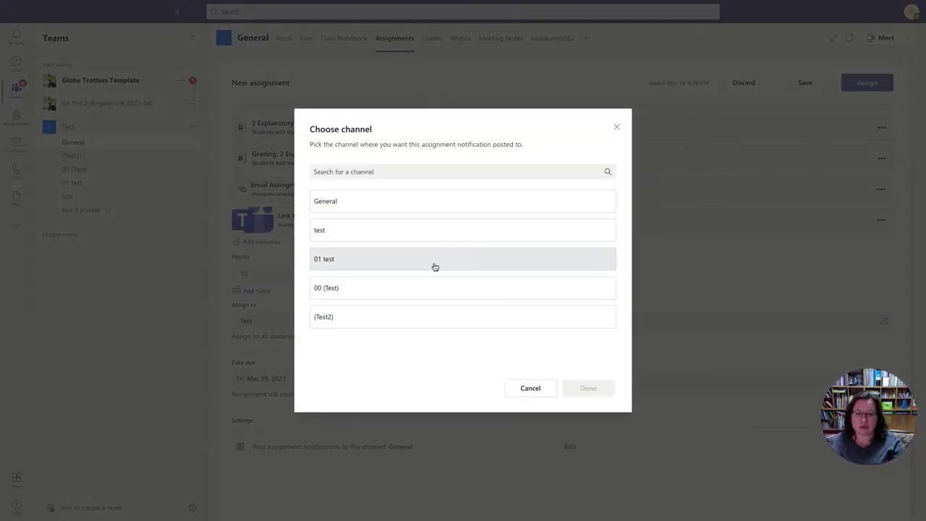
left_click(396, 318)
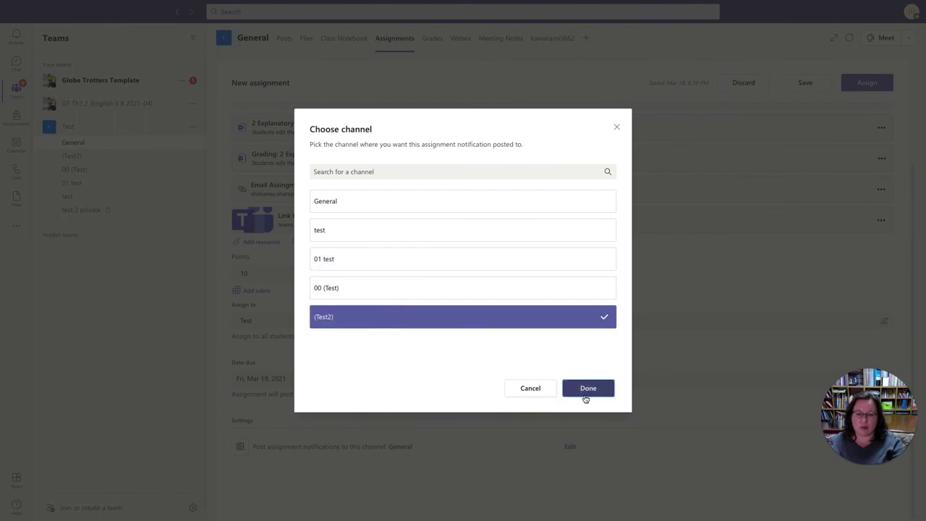
left_click(592, 391)
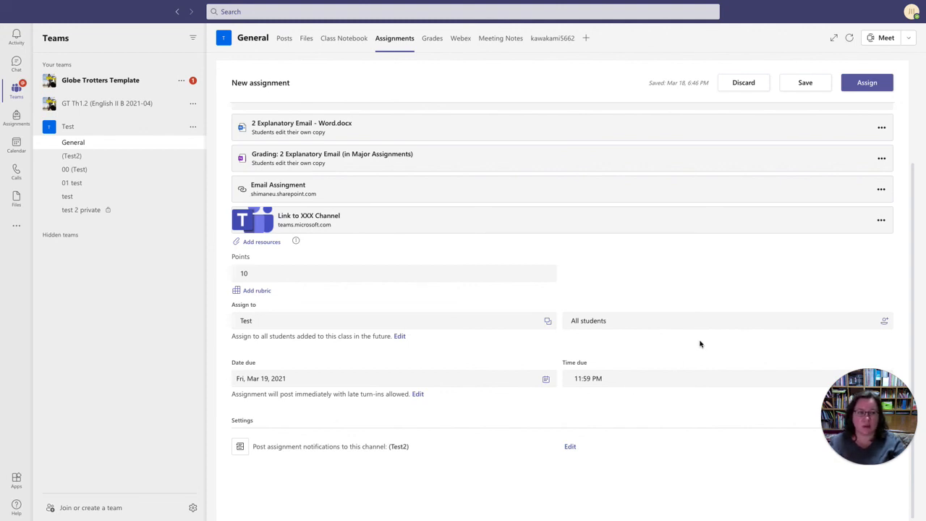
scroll(706, 334, "up", 3)
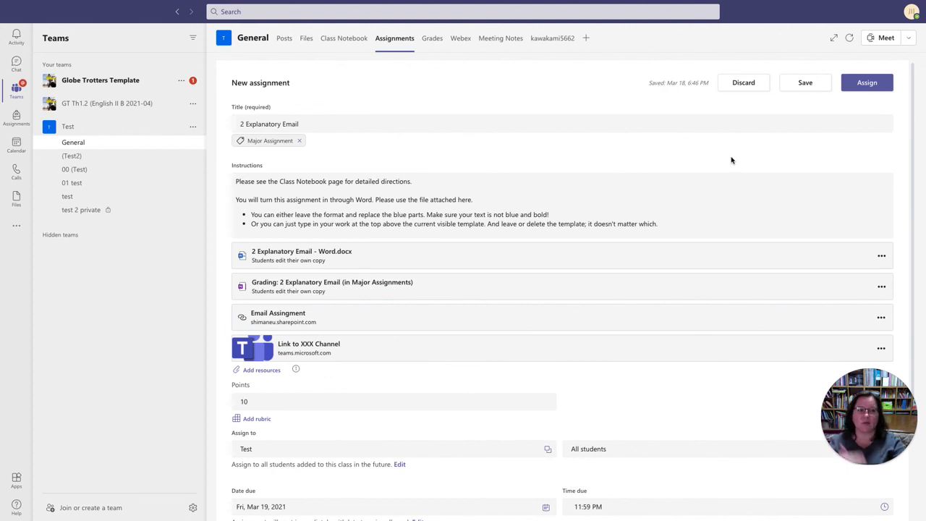
left_click(879, 86)
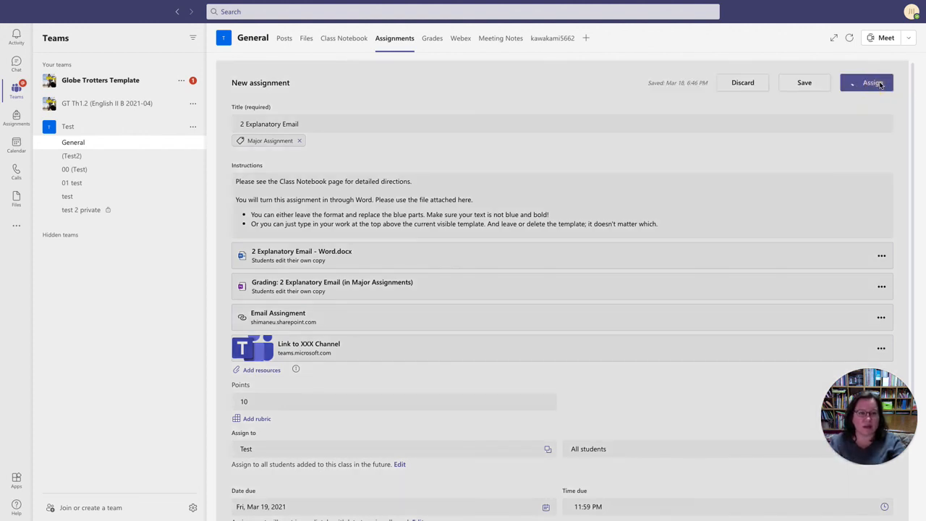